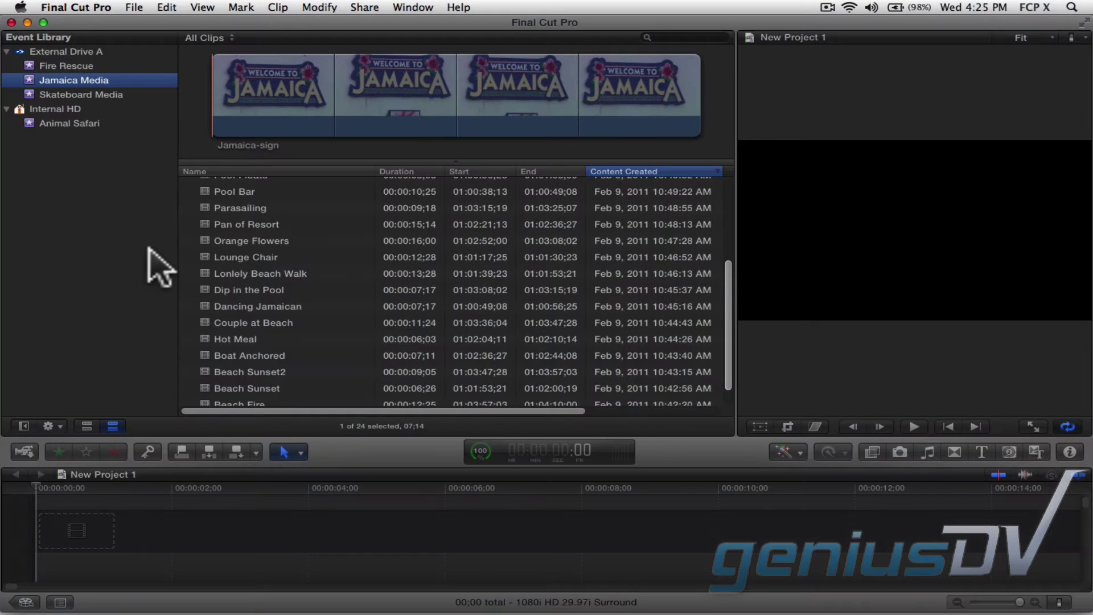
Select the Dancing Jamaican clip in the Jamaica Media event list.
{"action": "left_click", "coordinate": [207, 310]}
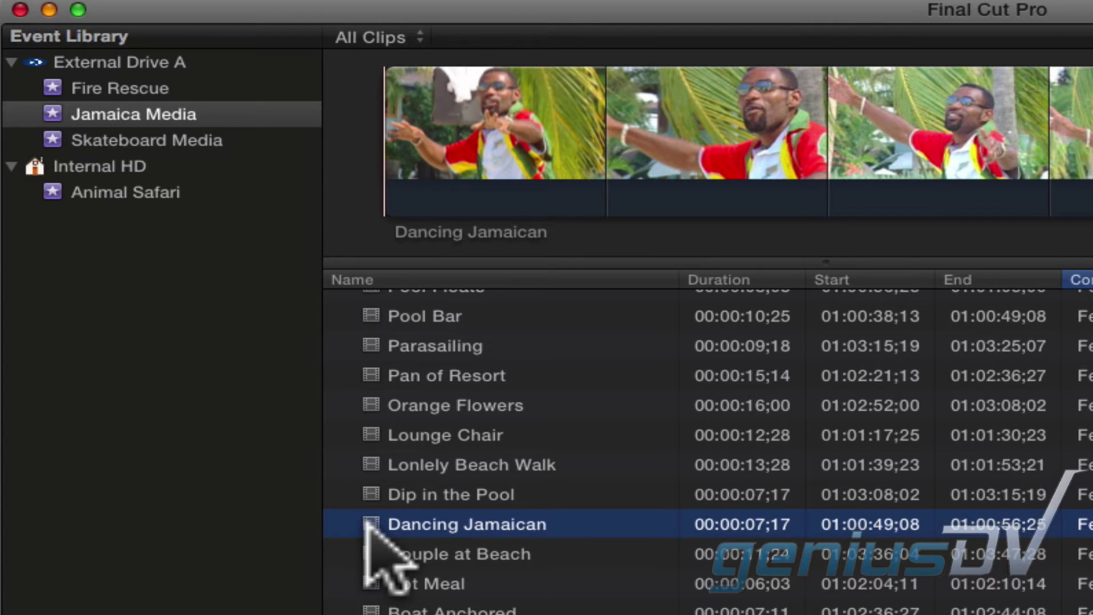
Add Dip in the Pool to the selection and bring up the shortcut menu for both clips.
{"action": "left_click", "coordinate": [366, 495], "text": "shift"}
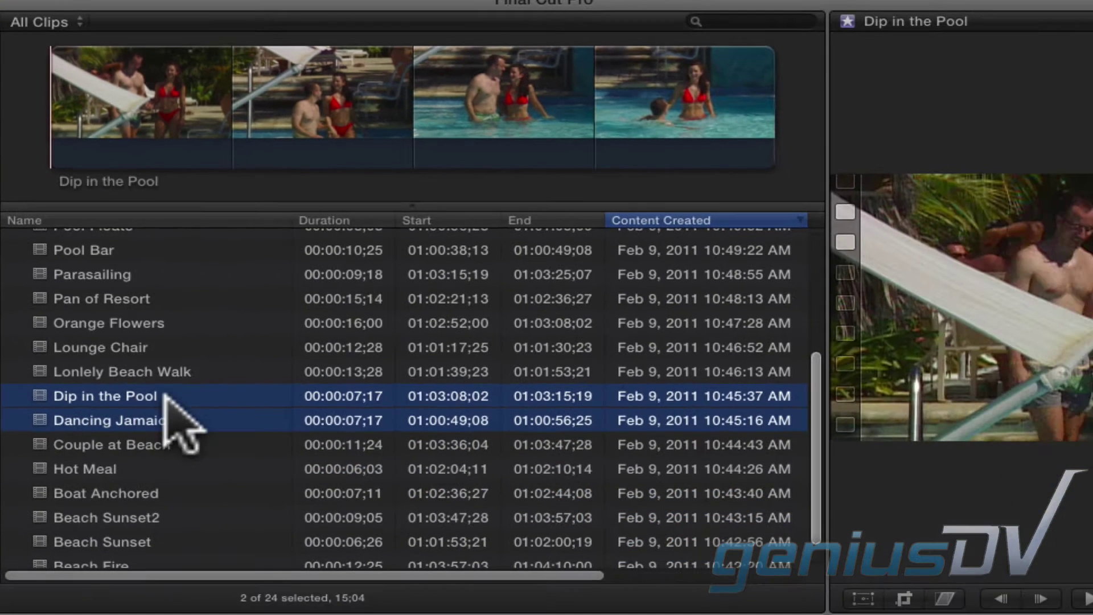
{"action": "right_click", "coordinate": [241, 395]}
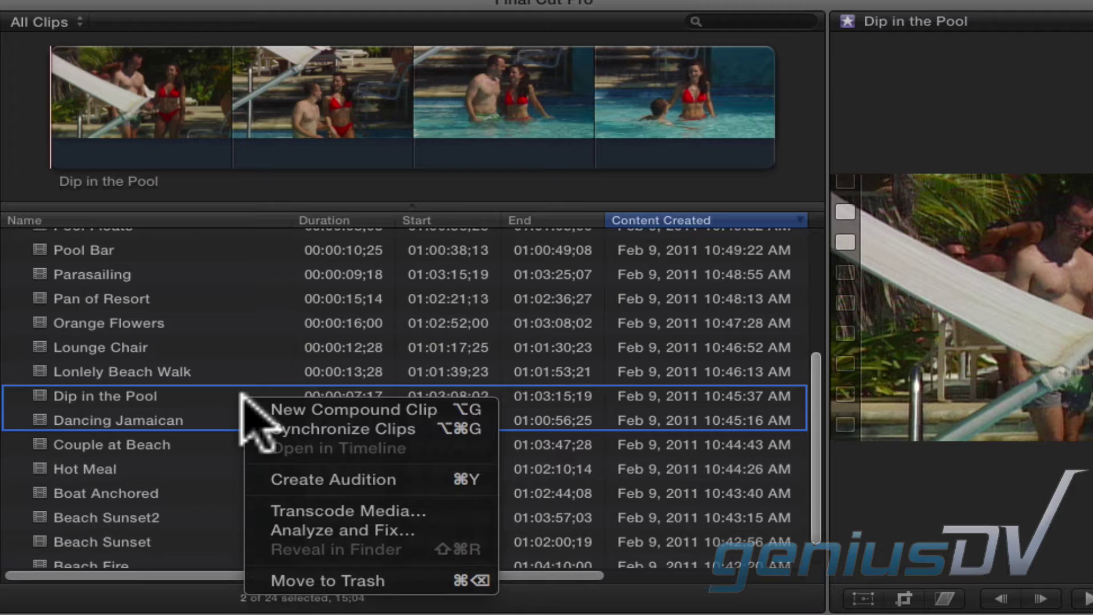
Run Analyze and Fix with Find people enabled on both clips.
{"action": "left_click", "coordinate": [420, 526]}
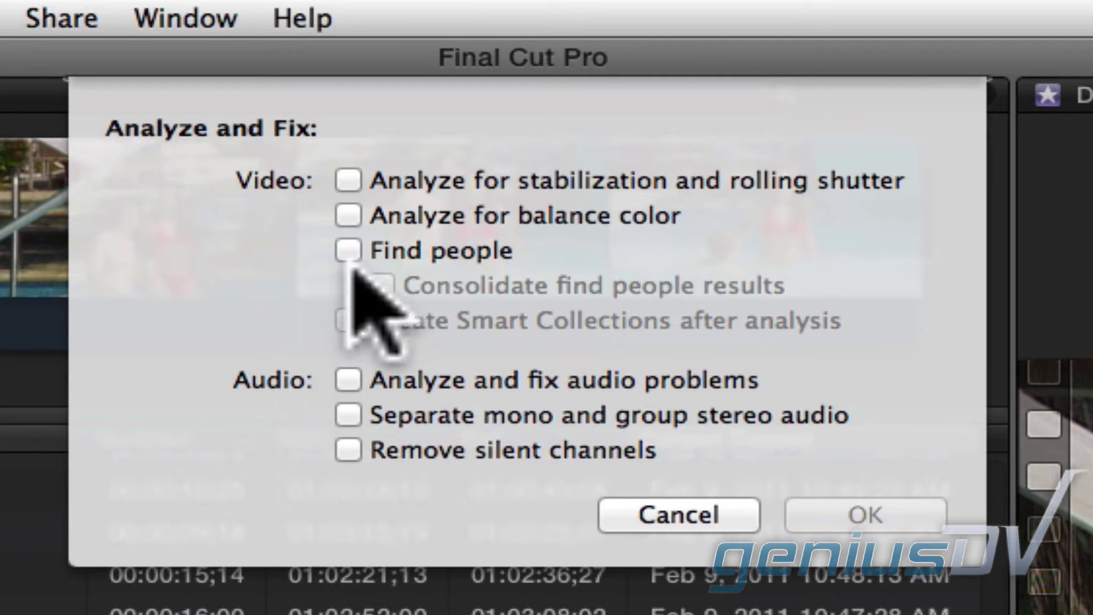
{"action": "left_click", "coordinate": [351, 249]}
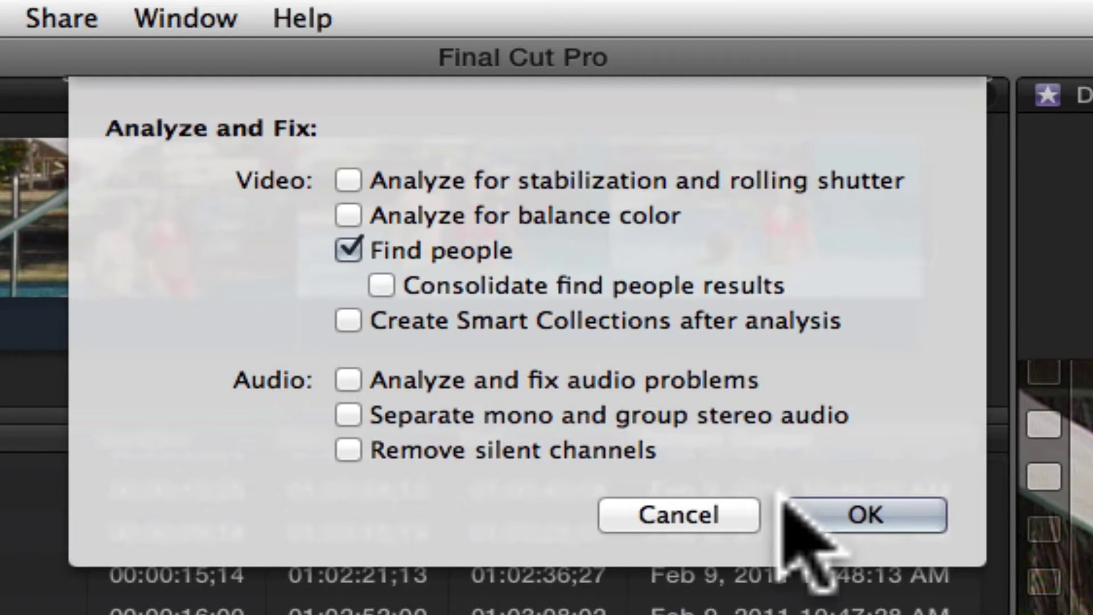
{"action": "left_click", "coordinate": [812, 506]}
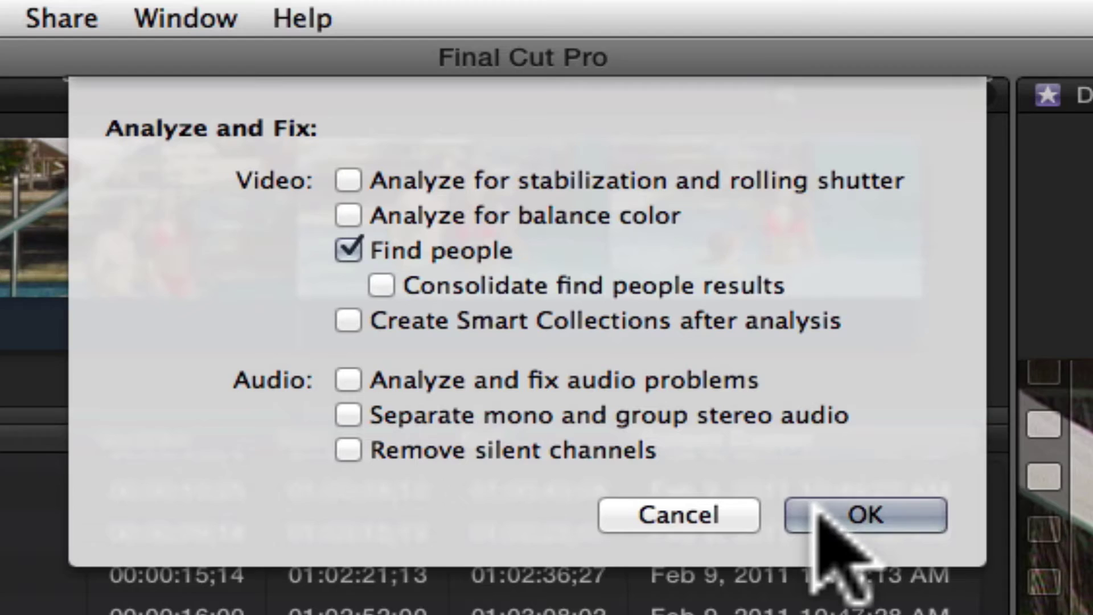
{"action": "left_click", "coordinate": [816, 513]}
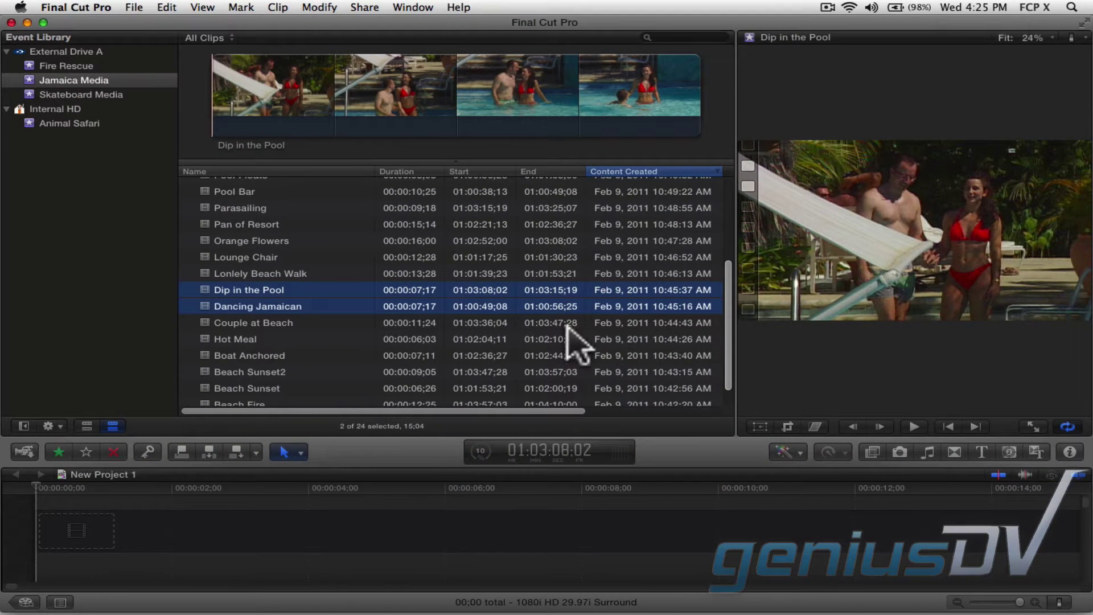
Check the analysis progress in the Background Tasks window, then close it.
{"action": "left_click", "coordinate": [480, 451]}
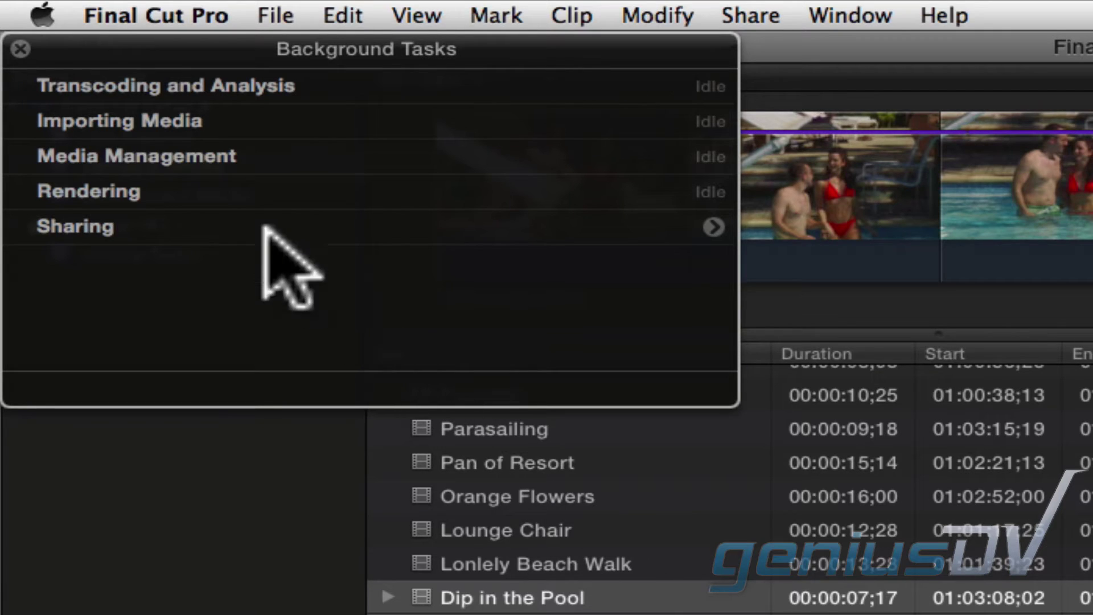
{"action": "left_click", "coordinate": [21, 49]}
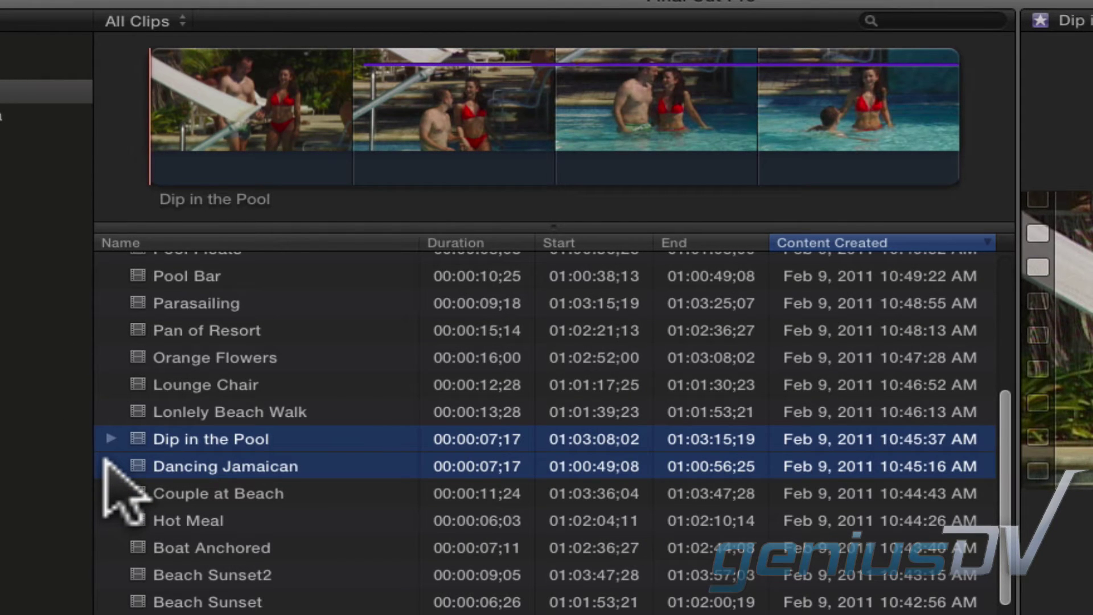
Expand Dancing Jamaican and select its Medium Shot, One Person keyword range.
{"action": "left_click", "coordinate": [162, 467]}
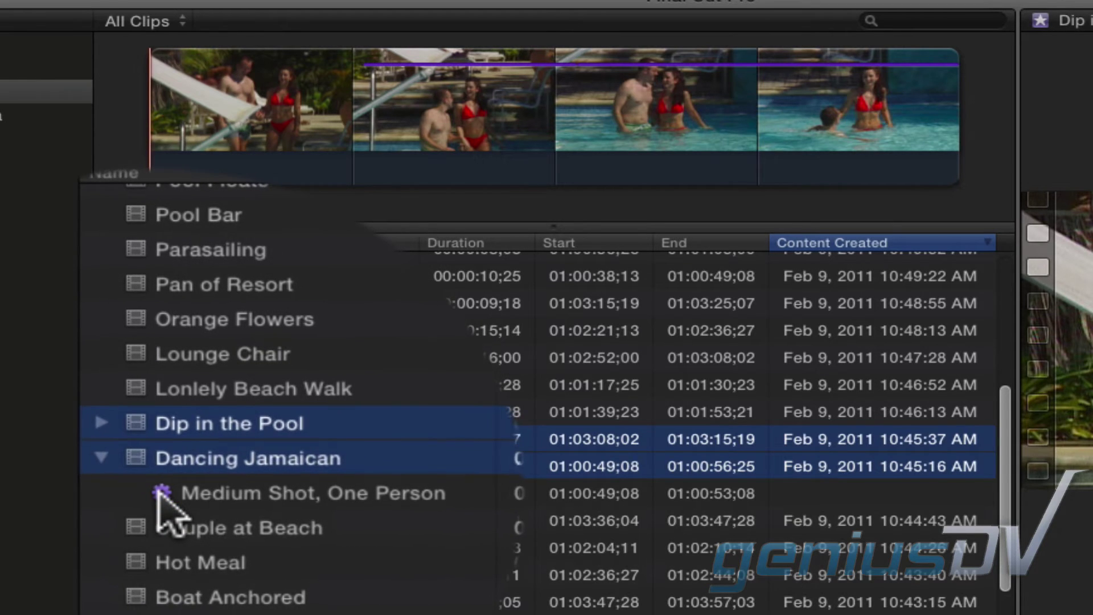
{"action": "left_click", "coordinate": [160, 493]}
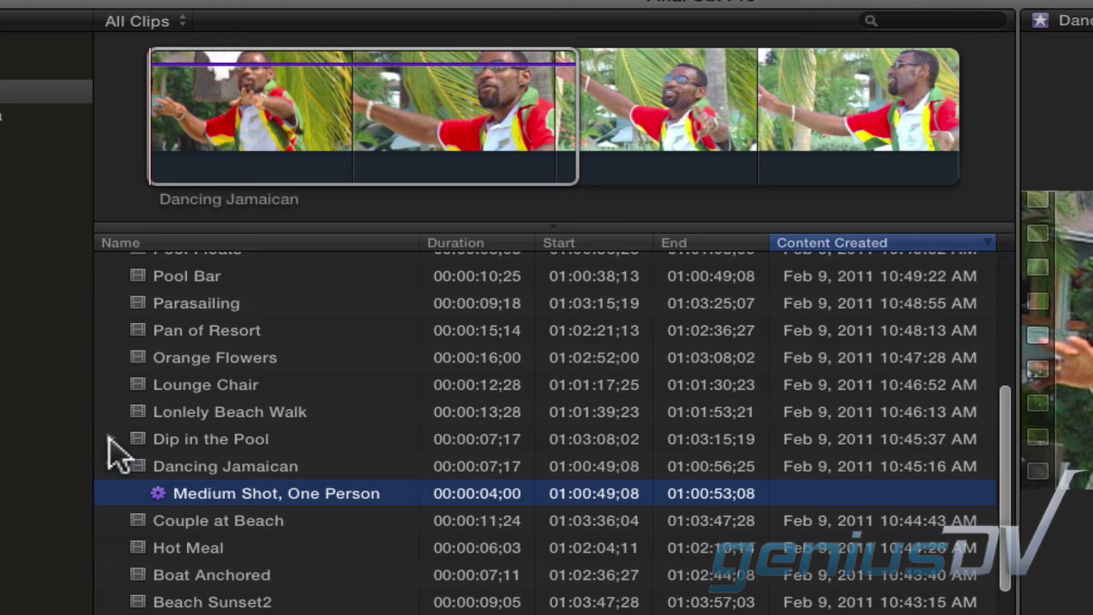
Expand Dip in the Pool and review its Two Persons and One Person Wide Shot ranges.
{"action": "left_click", "coordinate": [111, 440]}
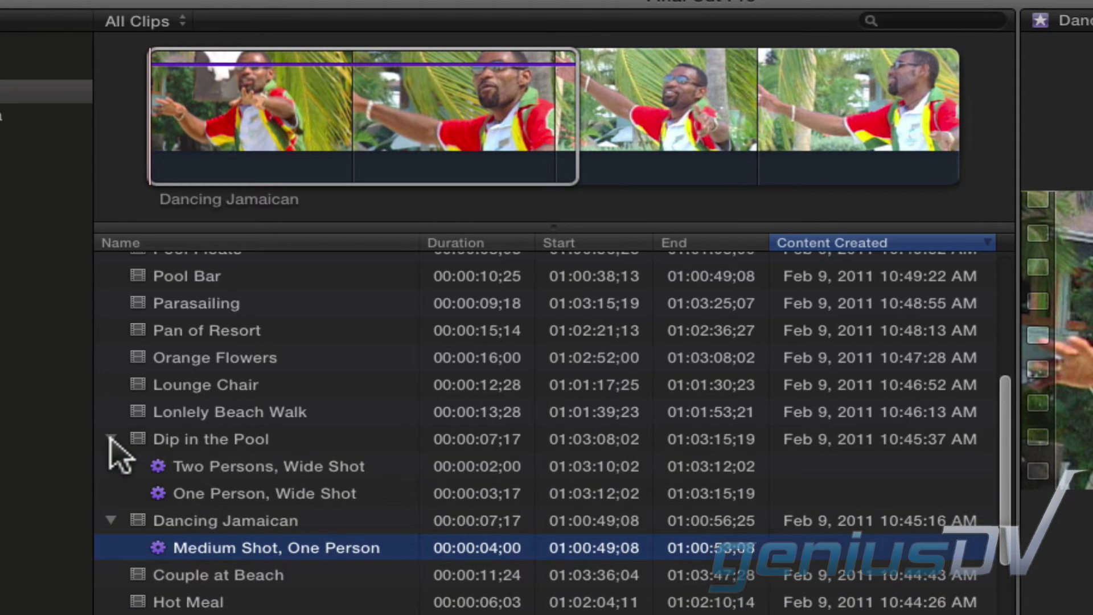
{"action": "left_click", "coordinate": [164, 471]}
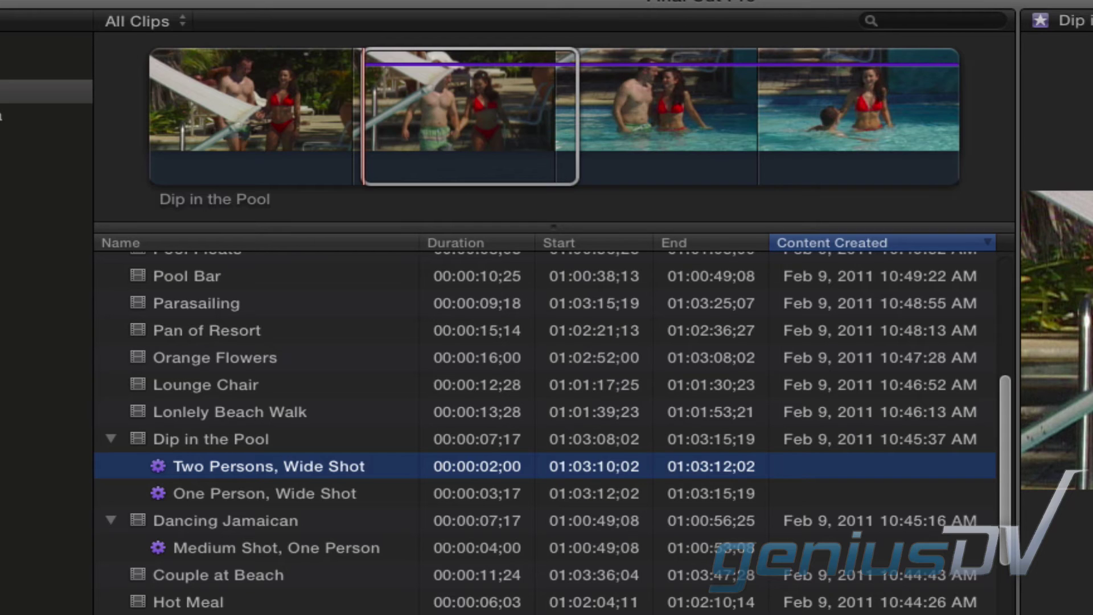
{"action": "left_click", "coordinate": [166, 503]}
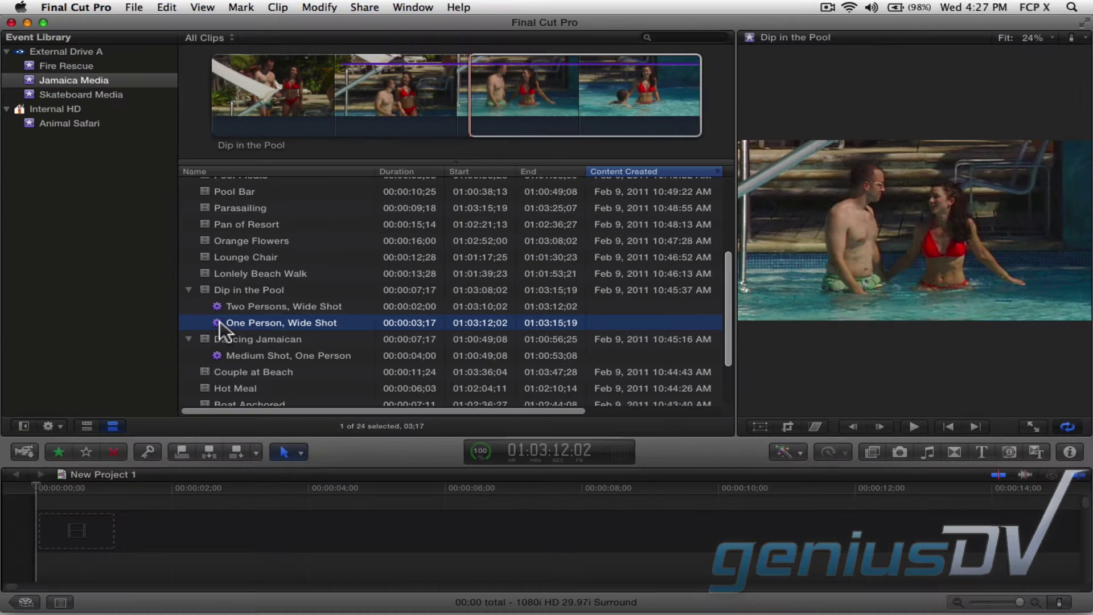
{"action": "left_click", "coordinate": [323, 98]}
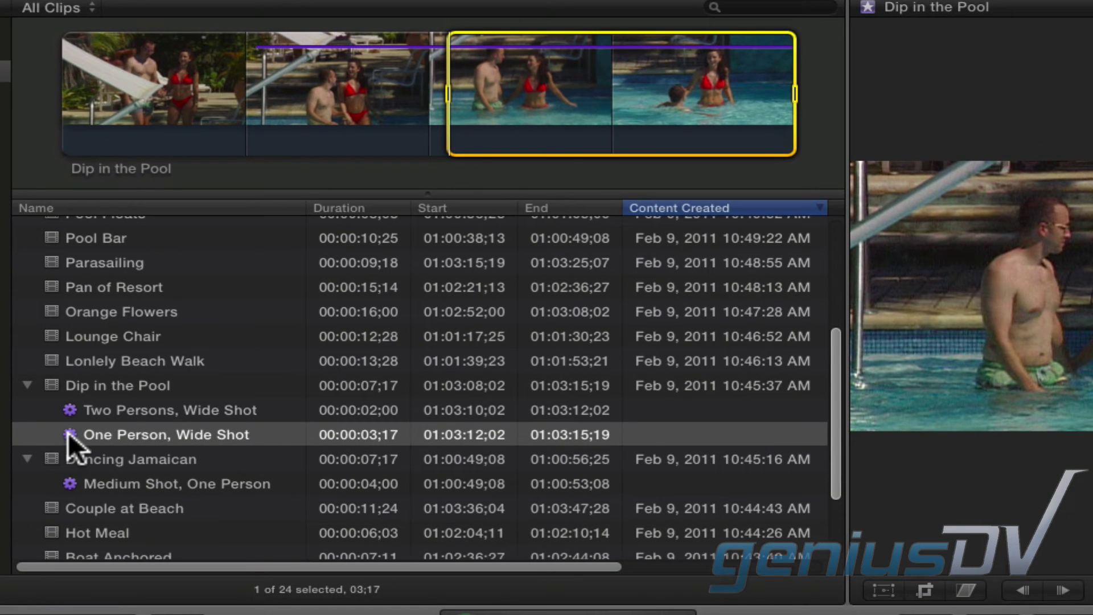
Remove the analysis keywords from the One Person, Wide Shot range.
{"action": "left_click", "coordinate": [68, 432]}
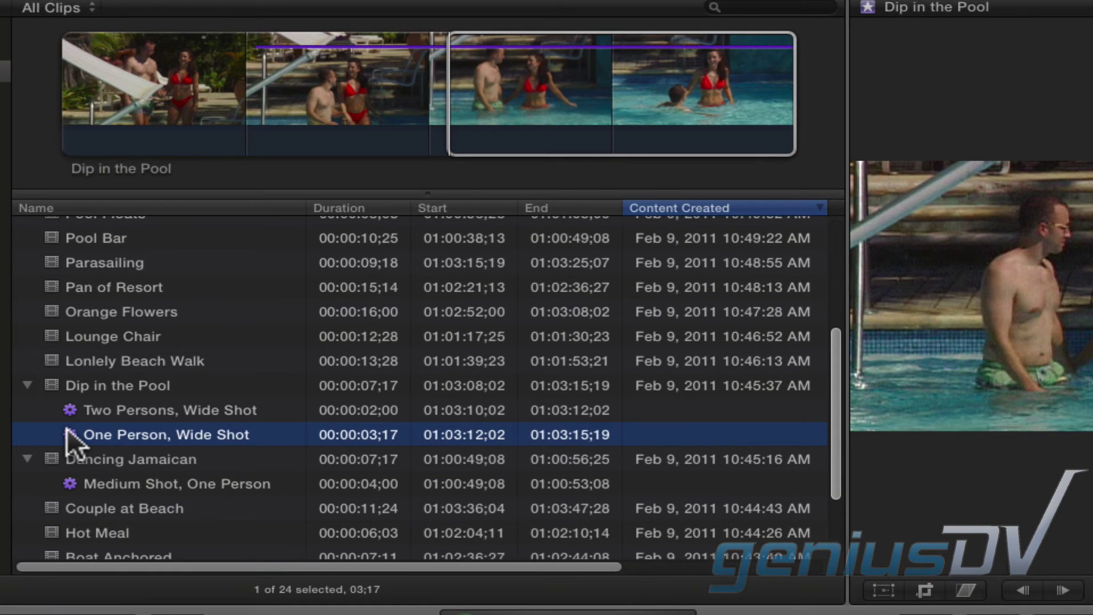
{"action": "right_click", "coordinate": [67, 430]}
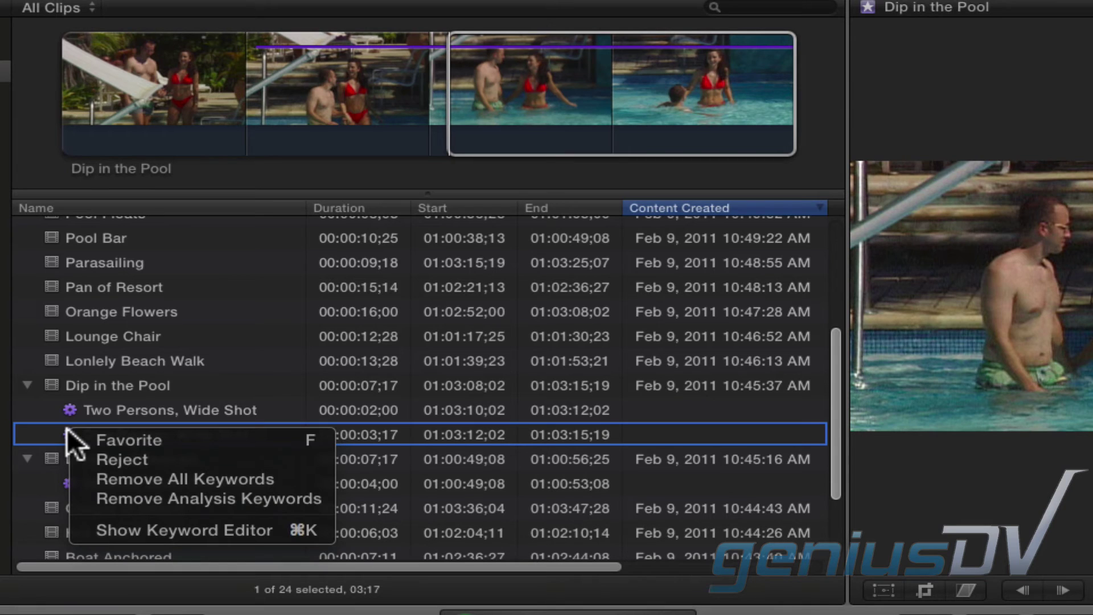
{"action": "left_click", "coordinate": [76, 496]}
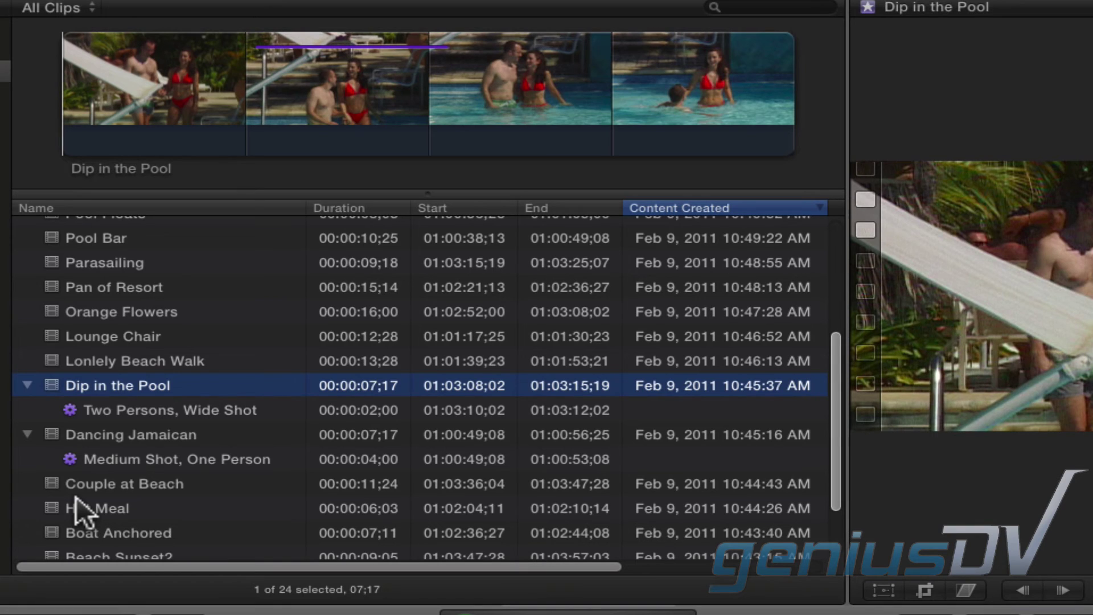
Re-analyze Dip in the Pool with Find people and Consolidate find people results enabled.
{"action": "right_click", "coordinate": [207, 386]}
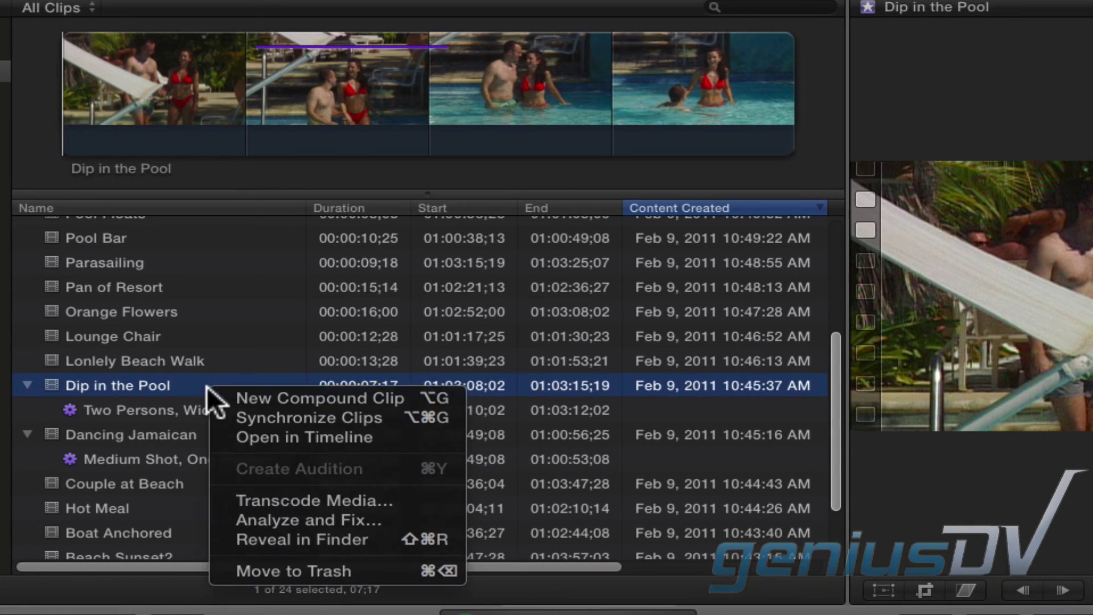
{"action": "left_click", "coordinate": [389, 522]}
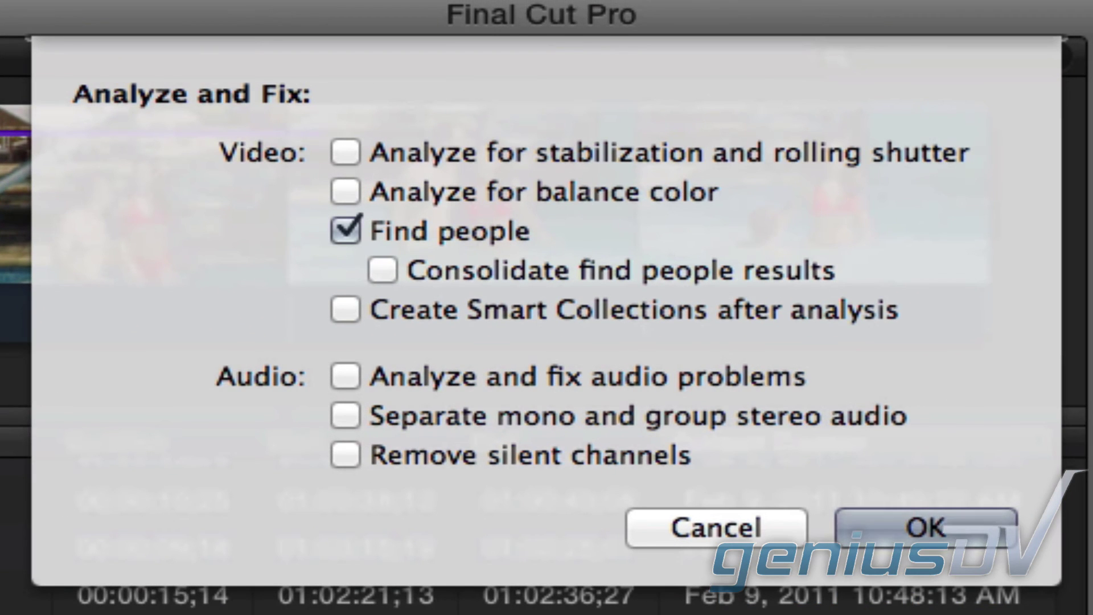
{"action": "left_click", "coordinate": [382, 270]}
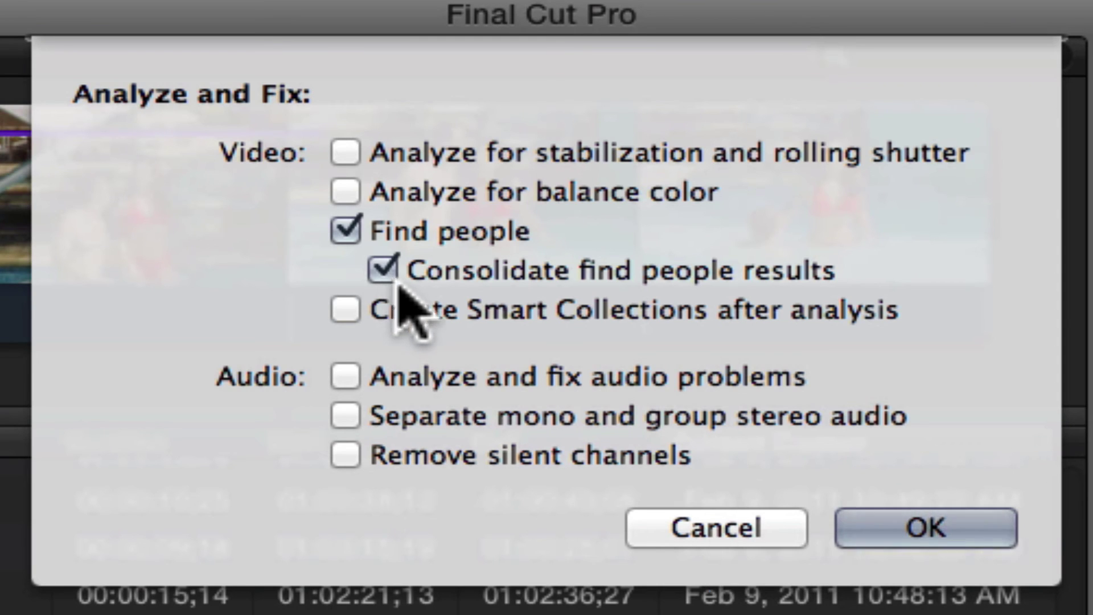
{"action": "left_click", "coordinate": [877, 534]}
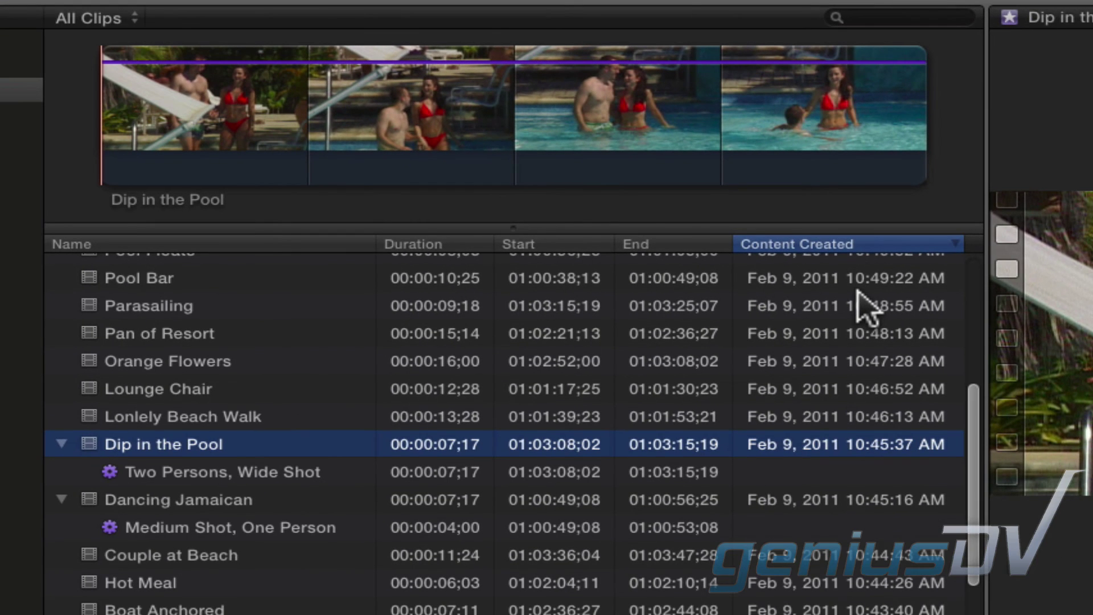